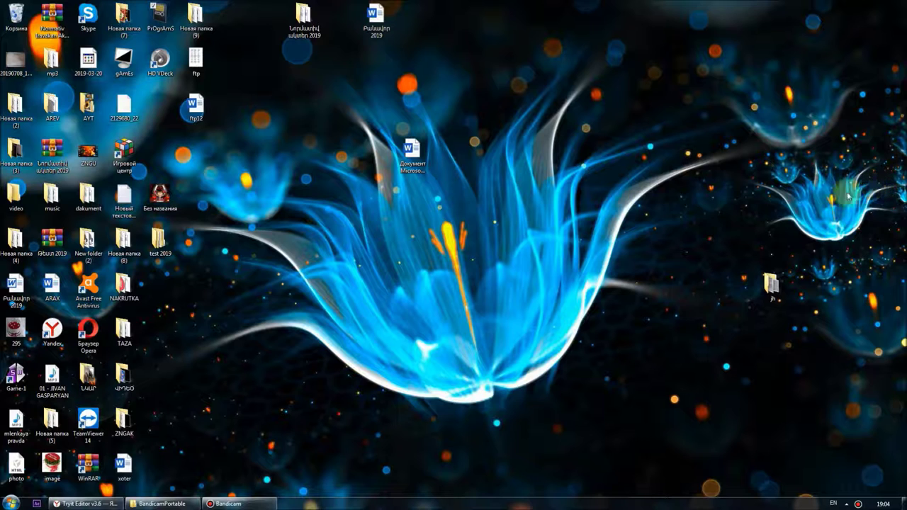
Restore the Tryit Editor browser window from the taskbar.
{"action": "left_click", "coordinate": [85, 504]}
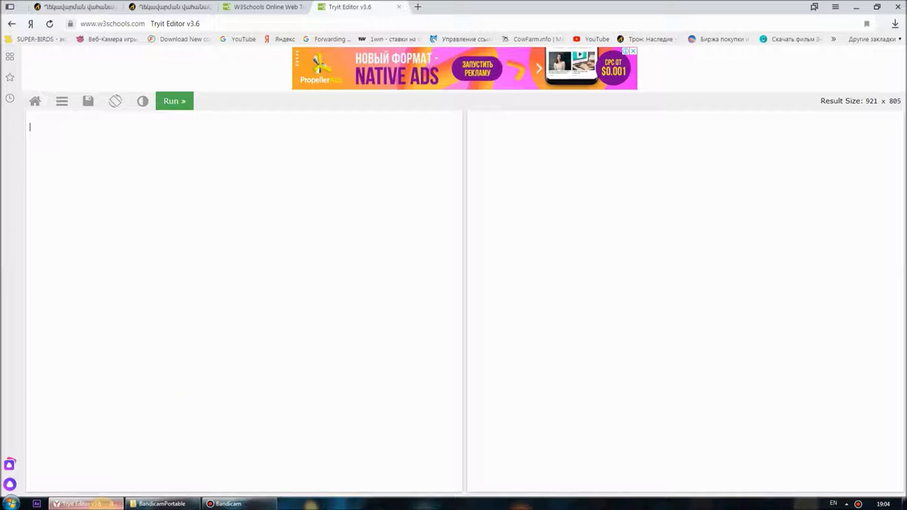
Start the page with <html> and <body> tags on separate lines.
{"action": "left_click", "coordinate": [253, 201]}
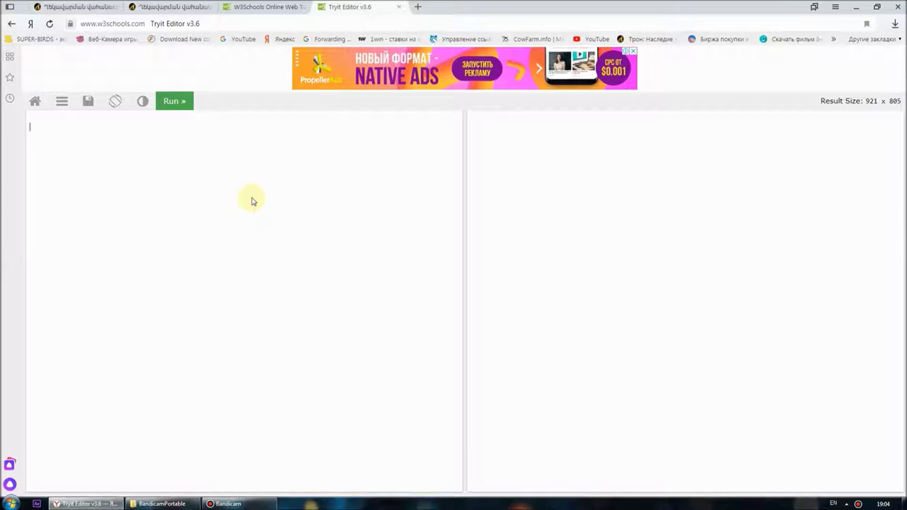
{"action": "type", "text": "<>"}
{"action": "type", "text": "html>"}
{"action": "key", "text": "Return"}
{"action": "type", "text": "<>"}
{"action": "type", "text": "body>"}
{"action": "key", "text": "Return"}
{"action": "type", "text": "<>"}
Add an <audio id='audio'> tag hidden with style display:none.
{"action": "key", "text": "Left"}
{"action": "type", "text": "audi"}
{"action": "type", "text": "o"}
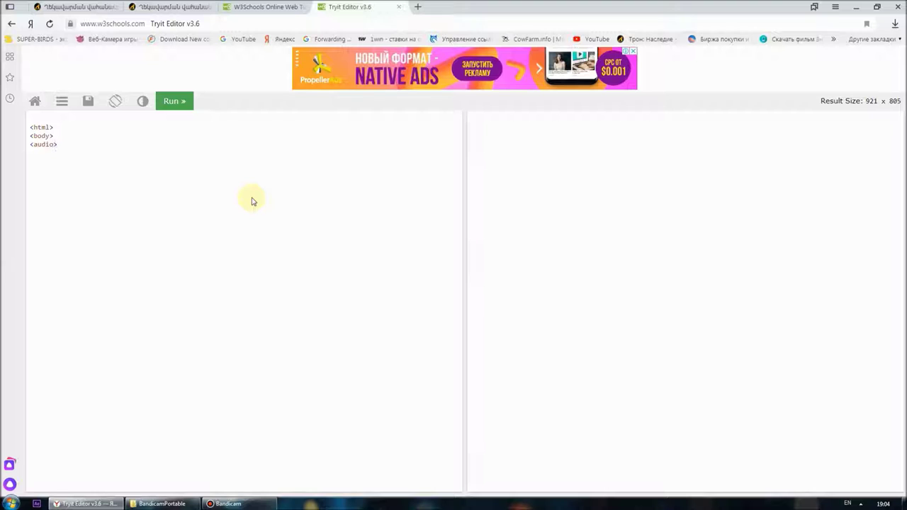
{"action": "type", "text": " id"}
{"action": "type", "text": "=\""}
{"action": "type", "text": "audio"}
{"action": "key", "text": "End"}
{"action": "type", "text": "controlstyle=''"}
{"action": "type", "text": "display"}
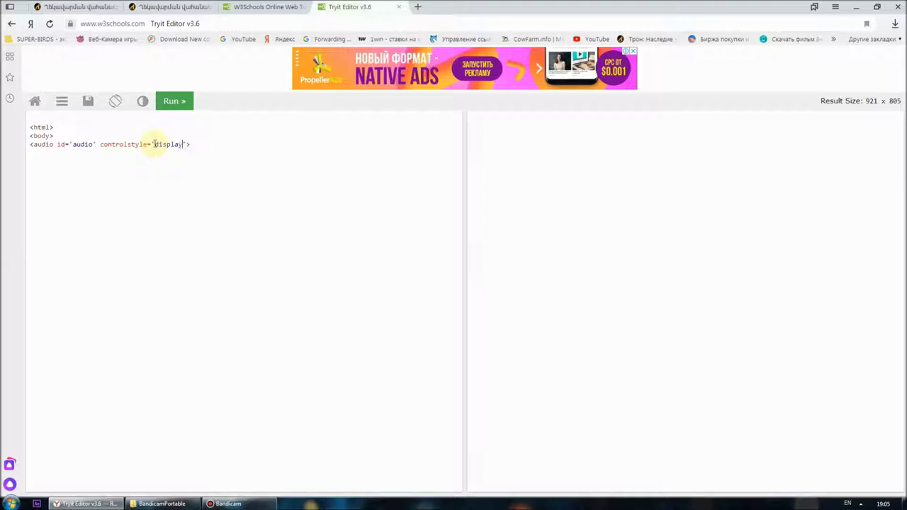
{"action": "type", "text": ":;"}
{"action": "type", "text": "non"}
{"action": "type", "text": "e;"}
{"action": "left_click", "coordinate": [234, 141]}
Add <source src='' type='mp3'> and a closing </audio>, then begin an <a id='play'> link.
{"action": "key", "text": "Return"}
{"action": "type", "text": "<soc"}
{"action": "key", "text": "BackSpace"}
{"action": "type", "text": "urc"}
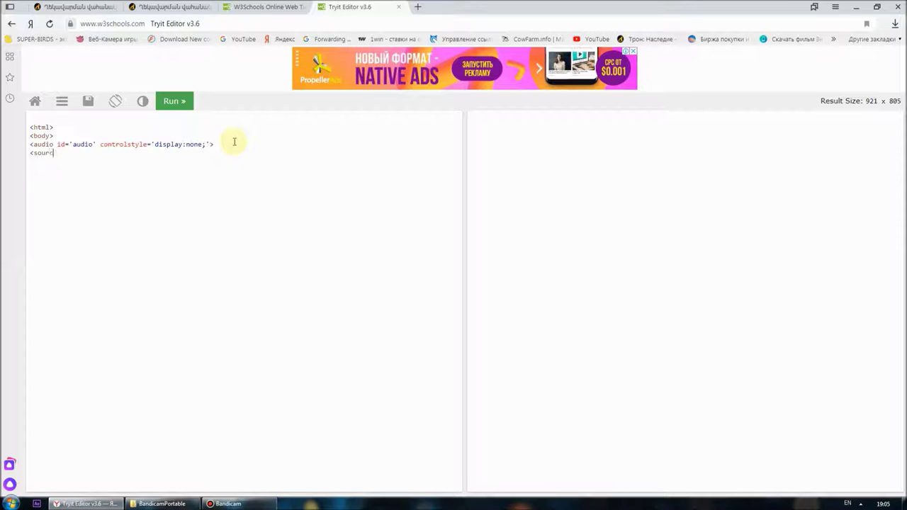
{"action": "type", "text": "e src"}
{"action": "type", "text": "="}
{"action": "type", "text": "''"}
{"action": "type", "text": "> "}
{"action": "type", "text": "<"}
{"action": "type", "text": "/"}
{"action": "key", "text": "BackSpace"}
{"action": "type", "text": "/audio>"}
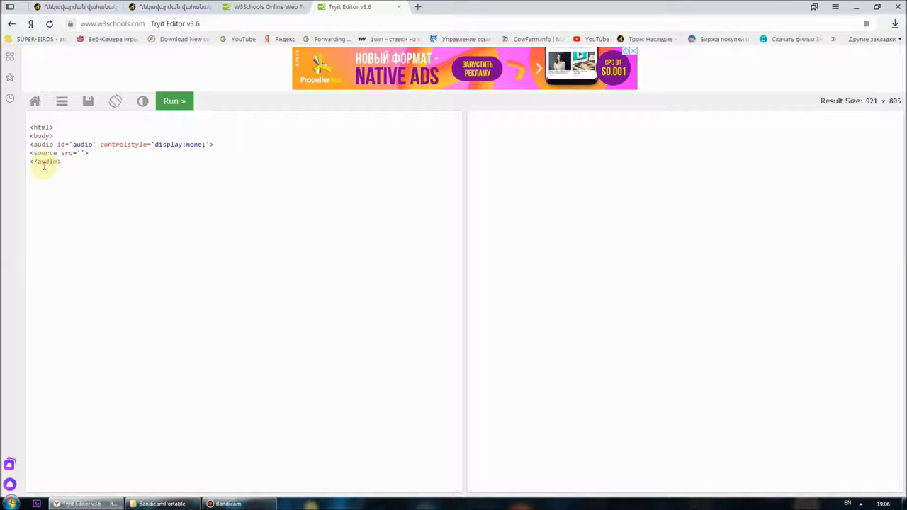
{"action": "key", "text": "Right"}
{"action": "key", "text": "Right"}
{"action": "key", "text": "Right"}
{"action": "type", "text": "type"}
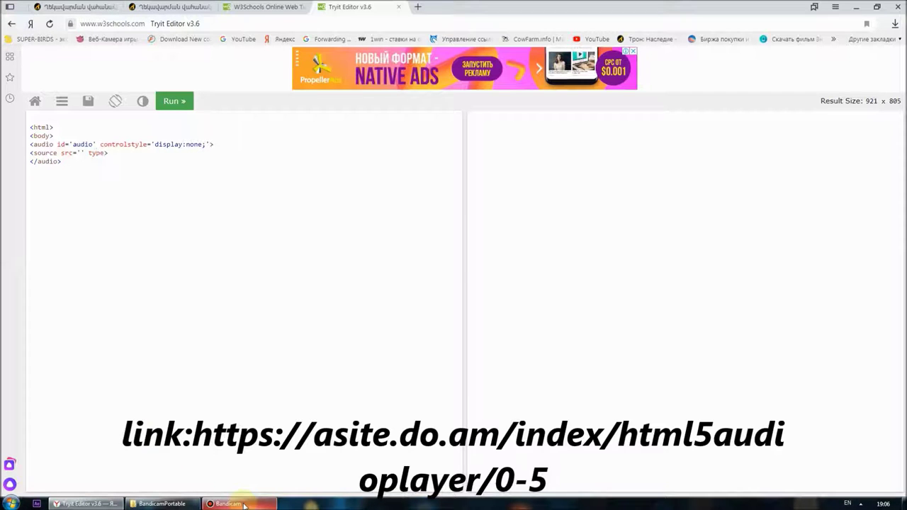
{"action": "type", "text": "=''"}
{"action": "type", "text": "mp3"}
{"action": "left_click", "coordinate": [213, 178]}
{"action": "type", "text": "</"}
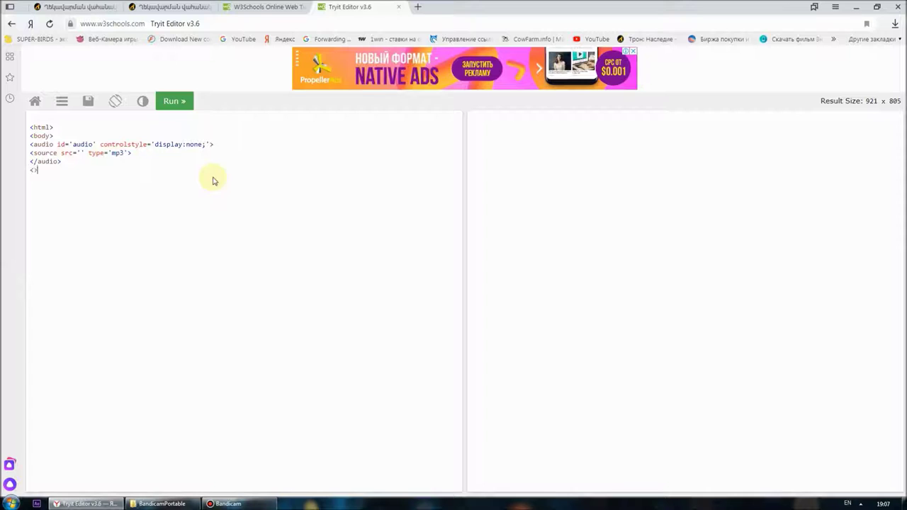
{"action": "type", "text": "a >"}
{"action": "type", "text": "id"}
{"action": "type", "text": "=''"}
{"action": "type", "text": "pla"}
{"action": "type", "text": "y"}
Give the play link an onClick calling myfunction(); then document.getElementById('audio').
{"action": "key", "text": "Right"}
{"action": "type", "text": "sr"}
{"action": "key", "text": "BackSpace"}
{"action": "key", "text": "BackSpace"}
{"action": "type", "text": "o"}
{"action": "type", "text": "nClick"}
{"action": "type", "text": "=''"}
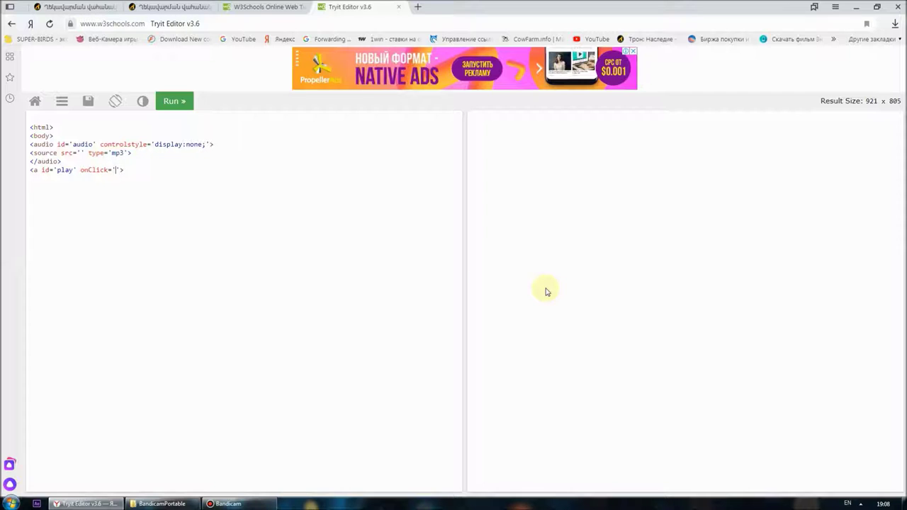
{"action": "type", "text": "myfunction"}
{"action": "type", "text": "()"}
{"action": "key", "text": "BackSpace"}
{"action": "key", "text": "BackSpace"}
{"action": "type", "text": "()"}
{"action": "type", "text": ";"}
{"action": "type", "text": "documen"}
{"action": "type", "text": "t.get"}
{"action": "type", "text": "ElementBy"}
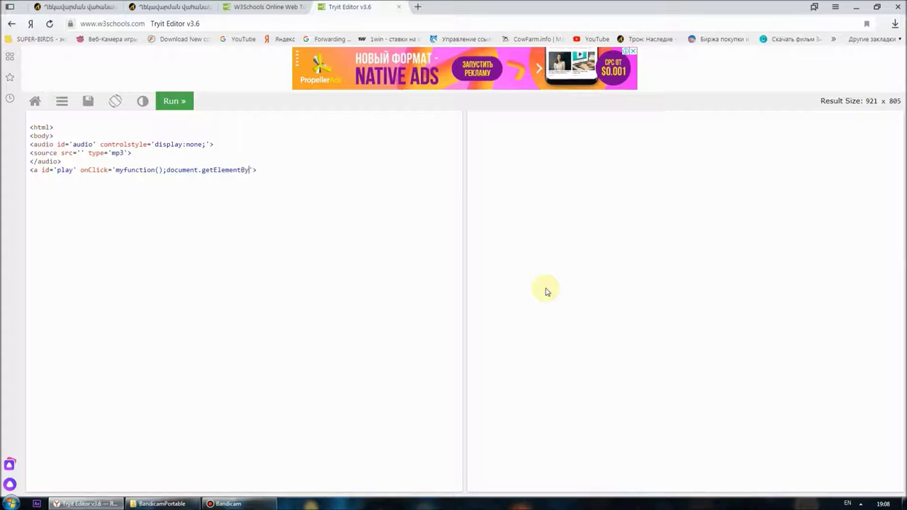
{"action": "type", "text": "Id"}
{"action": "type", "text": "('"}
{"action": "type", "text": "a"}
{"action": "type", "text": "udio"}
Finish the play link with getElementById("audio").play(), label it 'play', and begin the pause link.
{"action": "key", "text": "BackSpace"}
{"action": "type", "text": "\""}
{"action": "key", "text": "Right"}
{"action": "key", "text": "Right"}
{"action": "key", "text": "Right"}
{"action": "key", "text": "BackSpace"}
{"action": "type", "text": "\""}
{"action": "type", "text": ")"}
{"action": "type", "text": ".pla"}
{"action": "type", "text": "y"}
{"action": "type", "text": "()"}
{"action": "type", "text": ";"}
{"action": "type", "text": "play"}
{"action": "type", "text": "<>"}
{"action": "type", "text": "/a"}
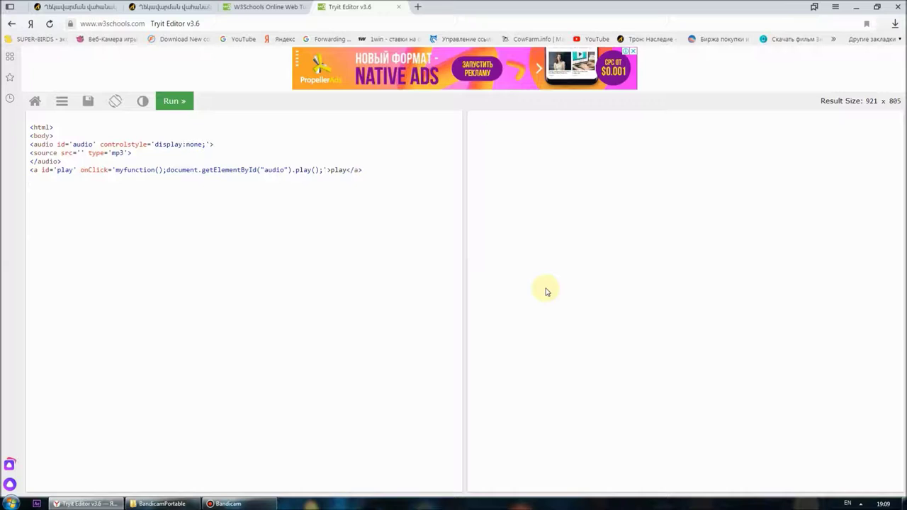
{"action": "type", "text": "<>"}
{"action": "type", "text": "a id"}
{"action": "type", "text": "='"}
{"action": "type", "text": "pause"}
{"action": "type", "text": "' on"}
{"action": "type", "text": "click"}
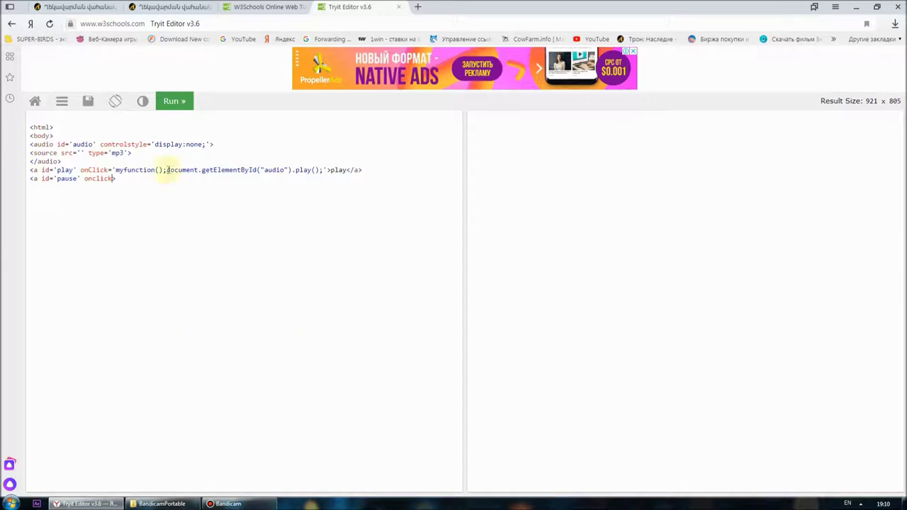
{"action": "type", "text": "="}
{"action": "type", "text": "\"\""}
{"action": "type", "text": "m"}
{"action": "type", "text": "y"}
{"action": "type", "text": "functon"}
{"action": "type", "text": "("}
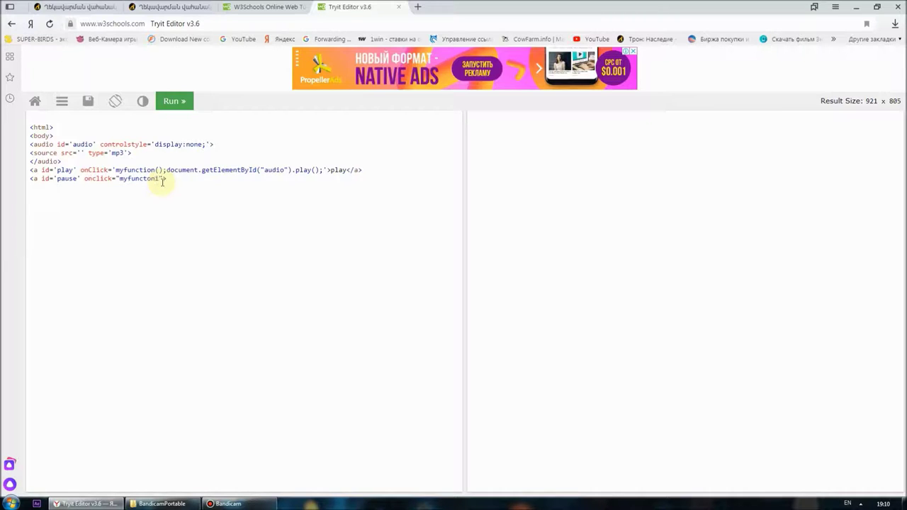
{"action": "type", "text": ")>"}
{"action": "type", "text": ";"}
{"action": "type", "text": "document"}
{"action": "type", "text": "."}
{"action": "type", "text": "get"}
{"action": "type", "text": "Ele"}
Complete the pause link calling the audio's pause, hidden with display:none, labelled 'pause'.
{"action": "type", "text": "en"}
{"action": "type", "text": "t"}
{"action": "type", "text": "B"}
{"action": "type", "text": "d"}
{"action": "type", "text": "("}
{"action": "type", "text": "9"}
{"action": "key", "text": "BackSpace"}
{"action": "type", "text": "("}
{"action": "type", "text": "'audio"}
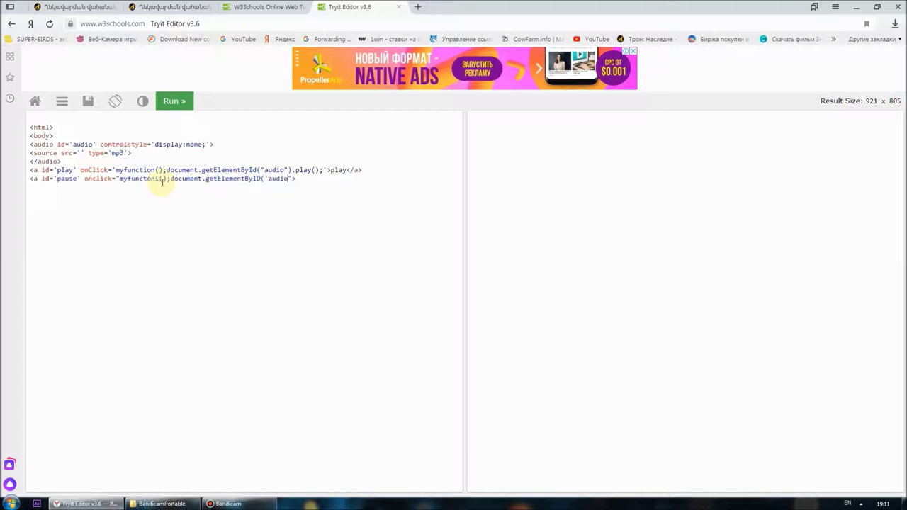
{"action": "type", "text": "'"}
{"action": "type", "text": "'"}
{"action": "type", "text": ")"}
{"action": "type", "text": "."}
{"action": "type", "text": "pause"}
{"action": "type", "text": ";\"style"}
{"action": "type", "text": "=''"}
{"action": "type", "text": "display"}
{"action": "type", "text": ";"}
{"action": "type", "text": ":none"}
{"action": "key", "text": "Right"}
{"action": "key", "text": "Right"}
{"action": "key", "text": "Right"}
{"action": "type", "text": "pause"}
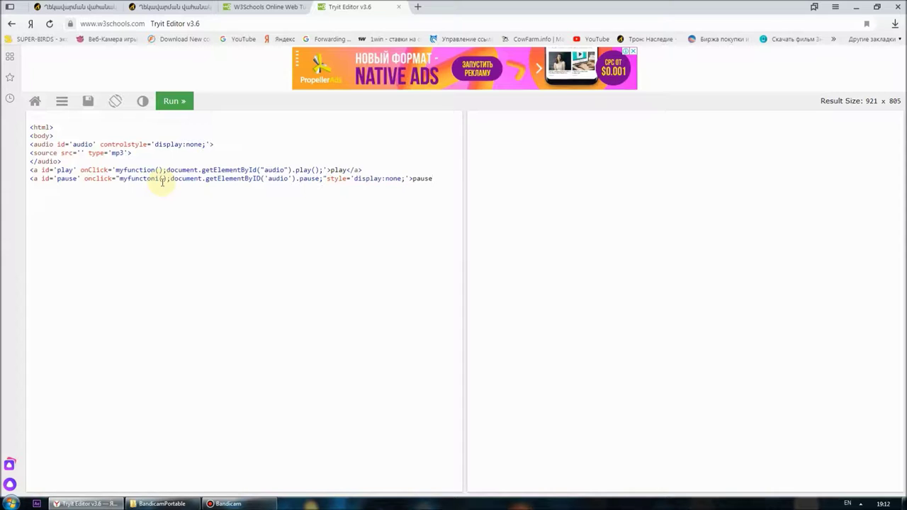
{"action": "type", "text": "<>"}
{"action": "key", "text": "Left"}
{"action": "type", "text": "/"}
{"action": "type", "text": "a"}
Open a <script> block and begin the function myfunctio() declaration.
{"action": "key", "text": "Return"}
{"action": "type", "text": "<script>"}
{"action": "key", "text": "Return"}
{"action": "type", "text": "functon myfunctio"}
{"action": "type", "text": "() "}
{"action": "type", "text": "{ "}
{"action": "type", "text": "documen"}
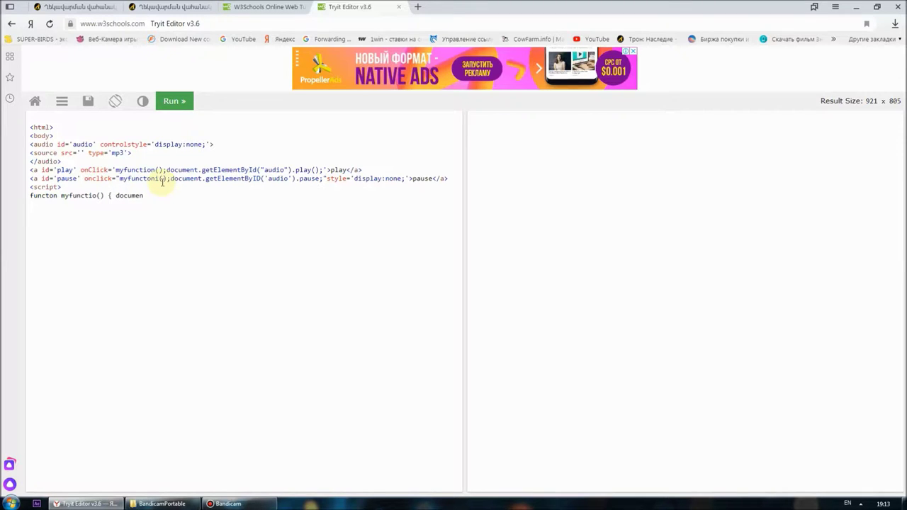
{"action": "type", "text": "t."}
{"action": "type", "text": "getE"}
Set document.getElementByID('audio').src to the pasted mp3 file URL.
{"action": "type", "text": "lement"}
{"action": "type", "text": "ByID"}
{"action": "type", "text": "('"}
{"action": "type", "text": "audo"}
{"action": "key", "text": "BackSpace"}
{"action": "type", "text": "io'"}
{"action": "type", "text": ")."}
{"action": "type", "text": "src"}
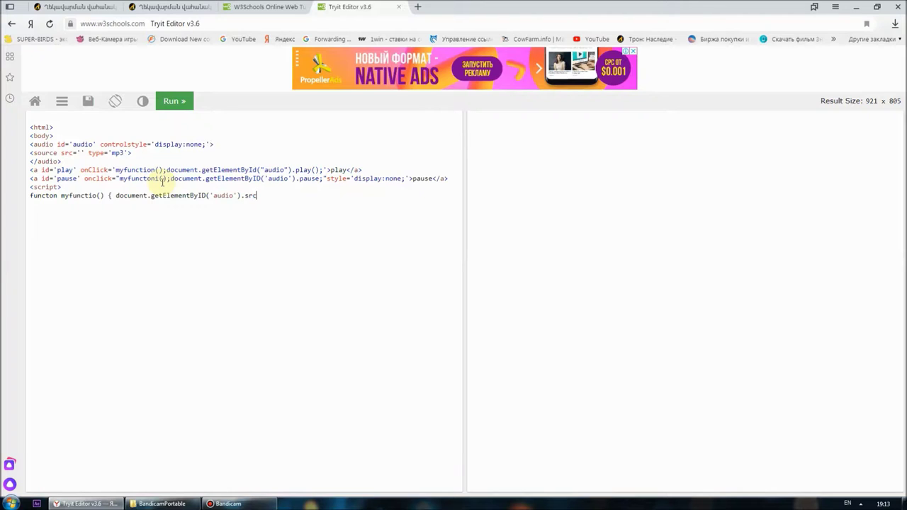
{"action": "type", "text": "="}
{"action": "type", "text": "'"}
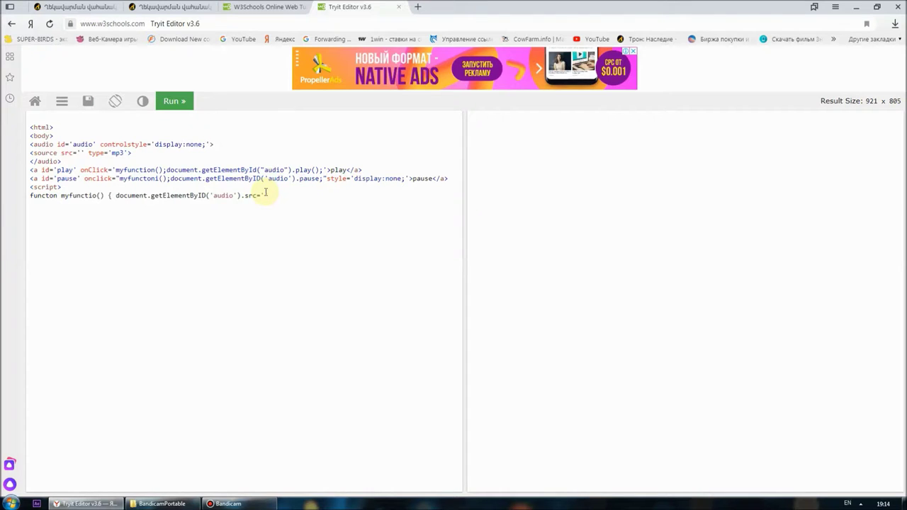
{"action": "type", "text": "http://muzone.do.am/Amp3/MP3DR/2yxa_ru_JAQ_HAGOPIAN_JQ_-_CHEM_LRE-QORWg.mp3'"}
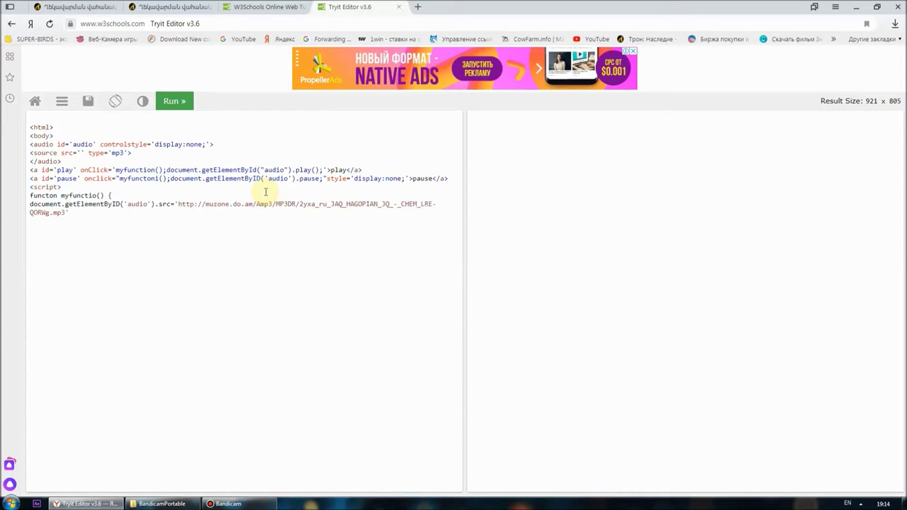
Close the source assignment and begin a document.getElementById("play").style statement.
{"action": "type", "text": ";"}
{"action": "type", "text": "document"}
{"action": "type", "text": ".get"}
{"action": "type", "text": "Element"}
{"action": "type", "text": "By"}
{"action": "type", "text": "Id"}
{"action": "type", "text": "()"}
{"action": "type", "text": "play"}
{"action": "type", "text": "\""}
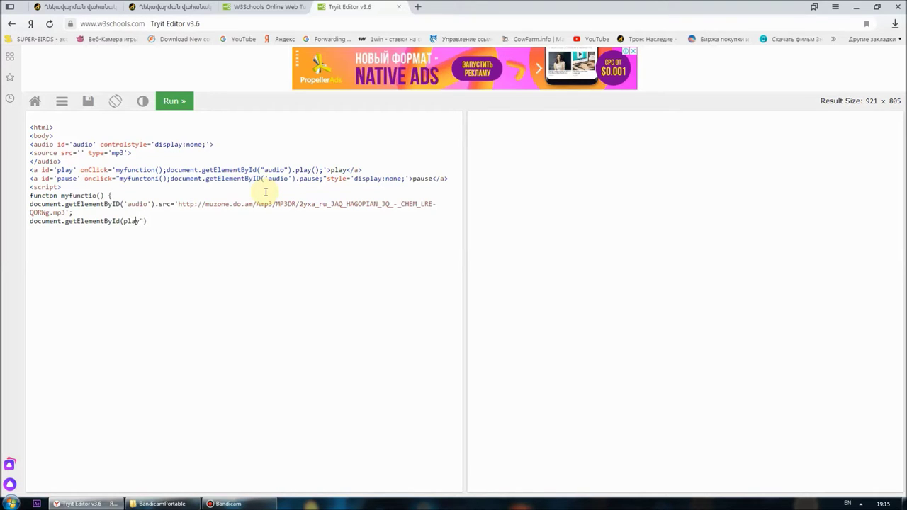
{"action": "type", "text": "\""}
{"action": "type", "text": ".sty"}
{"action": "key", "text": "BackSpace"}
Complete the statement as style.display='none' for the play link and select it.
{"action": "type", "text": "y"}
{"action": "type", "text": "le"}
{"action": "type", "text": "."}
{"action": "type", "text": "d"}
{"action": "type", "text": "isplay"}
{"action": "type", "text": "="}
{"action": "type", "text": "''"}
{"action": "type", "text": "none"}
{"action": "type", "text": ";"}
{"action": "left_click_drag", "start_coordinate": [238, 222], "coordinate": [29, 221]}
{"action": "key", "text": "ctrl+c"}
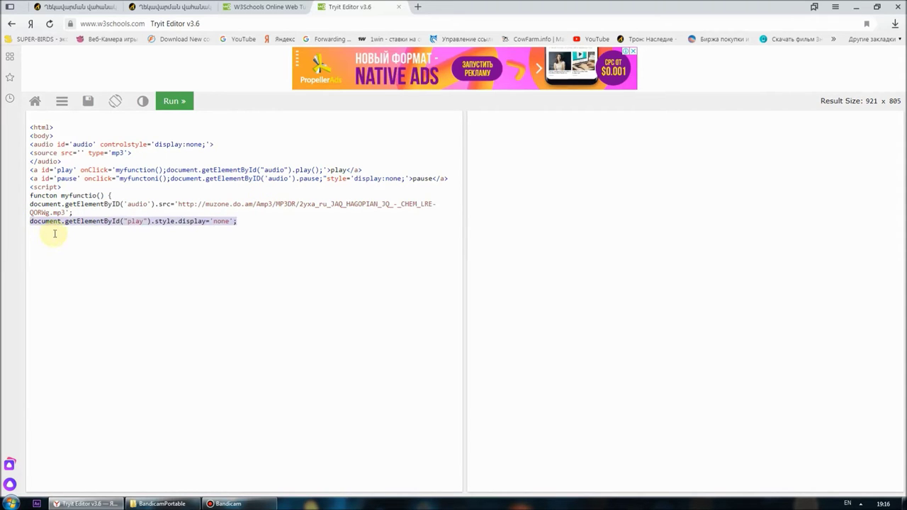
Duplicate the hide line to set the pause link's display to 'block', then add </script>.
{"action": "left_click", "coordinate": [55, 233]}
{"action": "key", "text": "ctrl+v"}
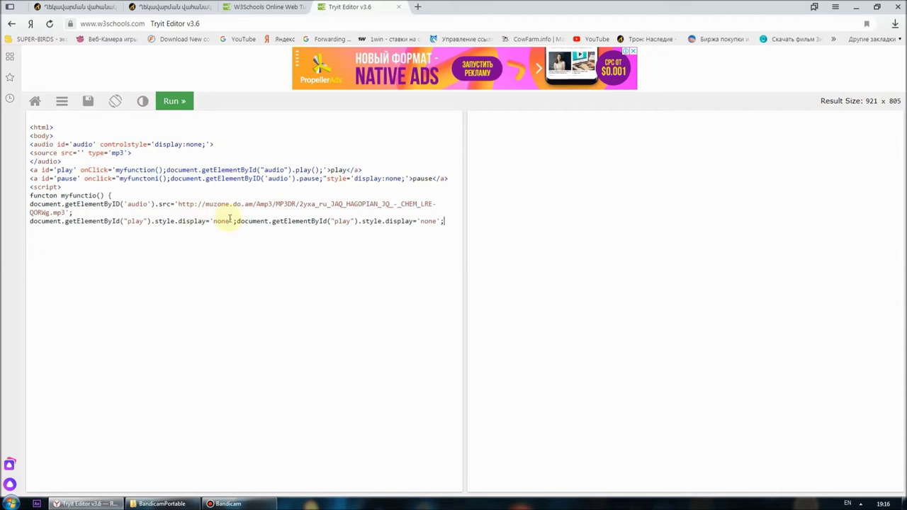
{"action": "left_click", "coordinate": [237, 222]}
{"action": "key", "text": "Return"}
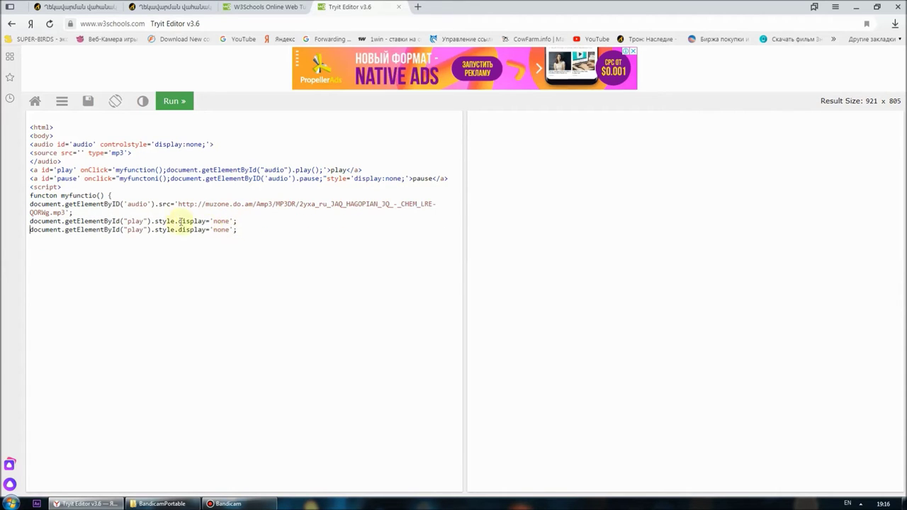
{"action": "double_click", "coordinate": [134, 230]}
{"action": "type", "text": "pause"}
{"action": "double_click", "coordinate": [225, 229]}
{"action": "type", "text": "block"}
{"action": "left_click", "coordinate": [266, 237]}
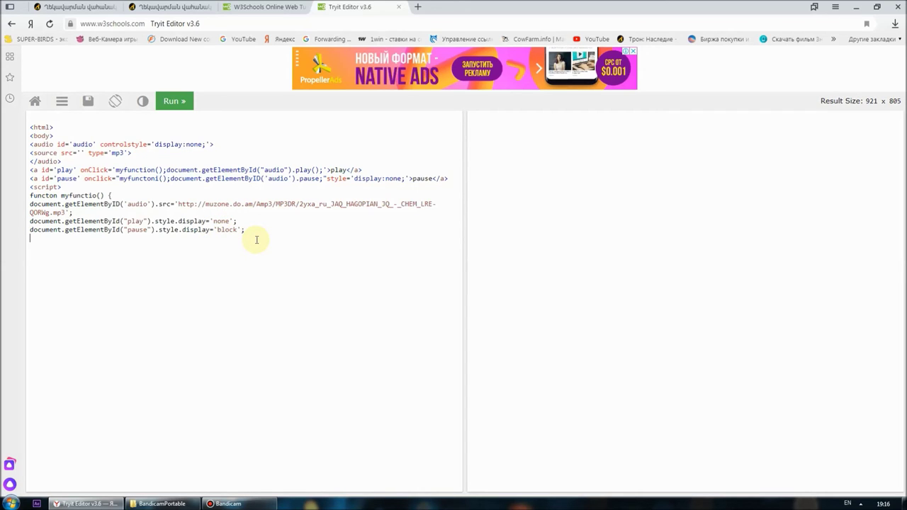
{"action": "type", "text": "<>"}
{"action": "type", "text": "/script>"}
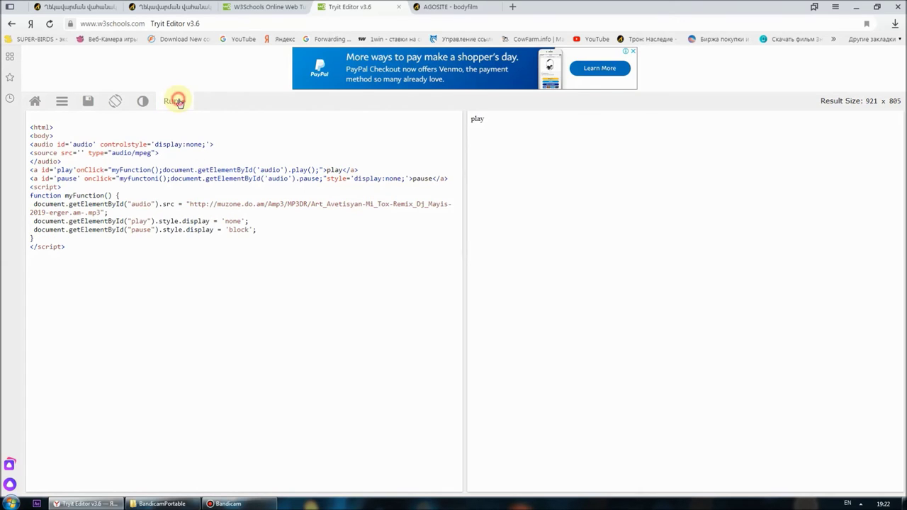
Start the song from the play link so the 'pause' link appears in its place.
{"action": "left_click", "coordinate": [477, 119]}
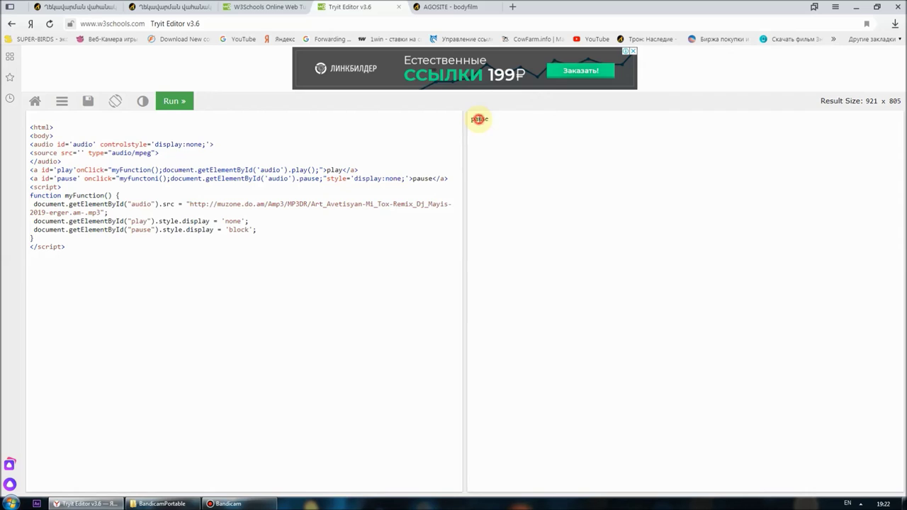